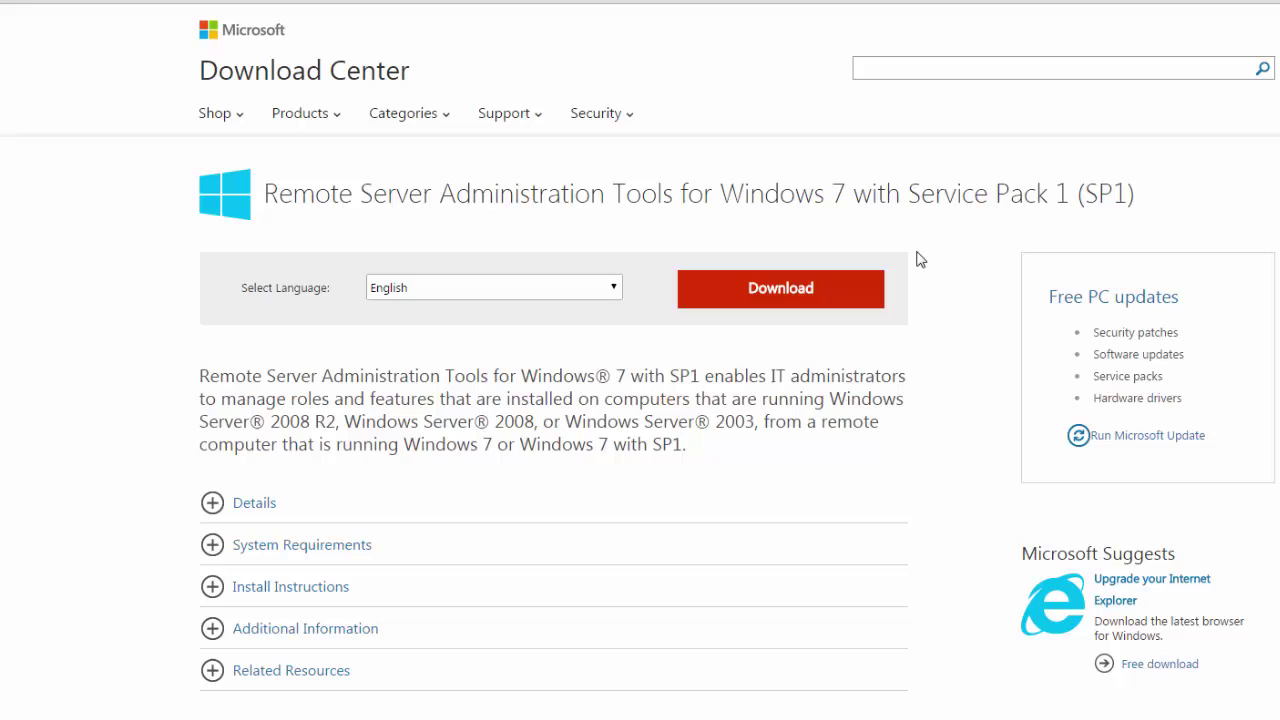
Step: Download the Windows6.1-KB958830-x64-RefreshPkg.msu package of Remote Server Administration Tools for Windows 7 SP1
click(791, 297)
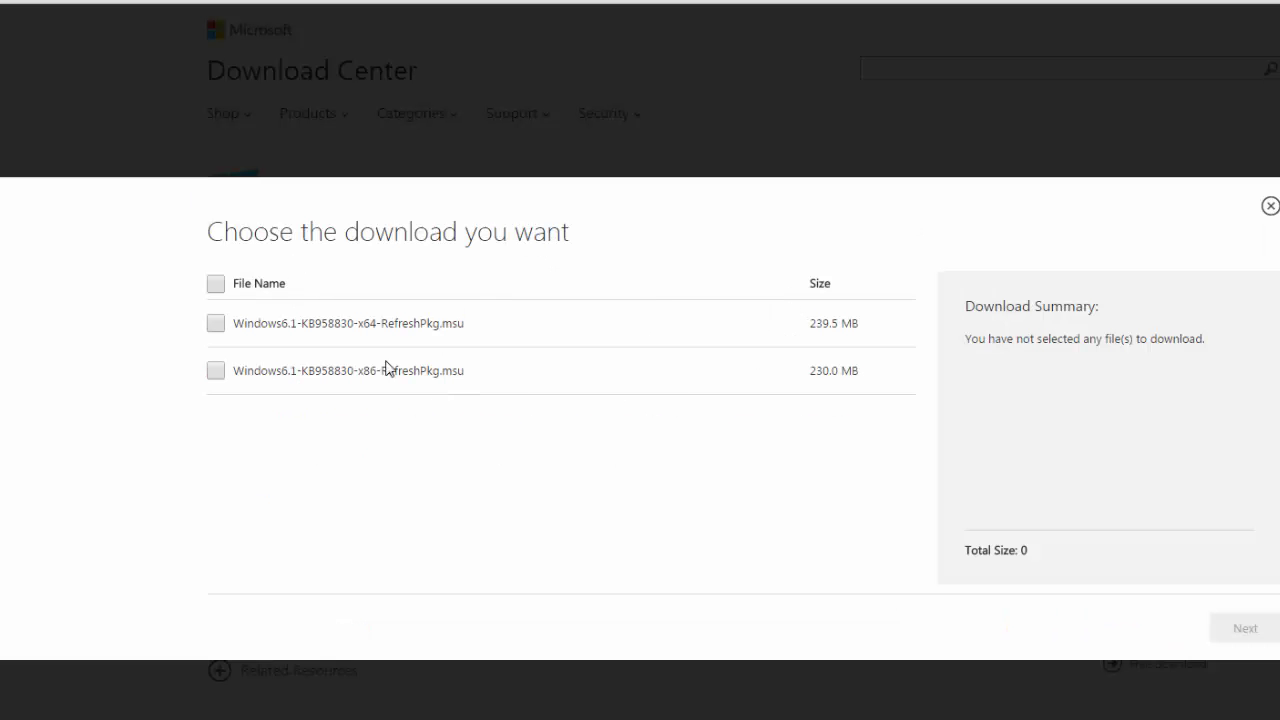
click(217, 324)
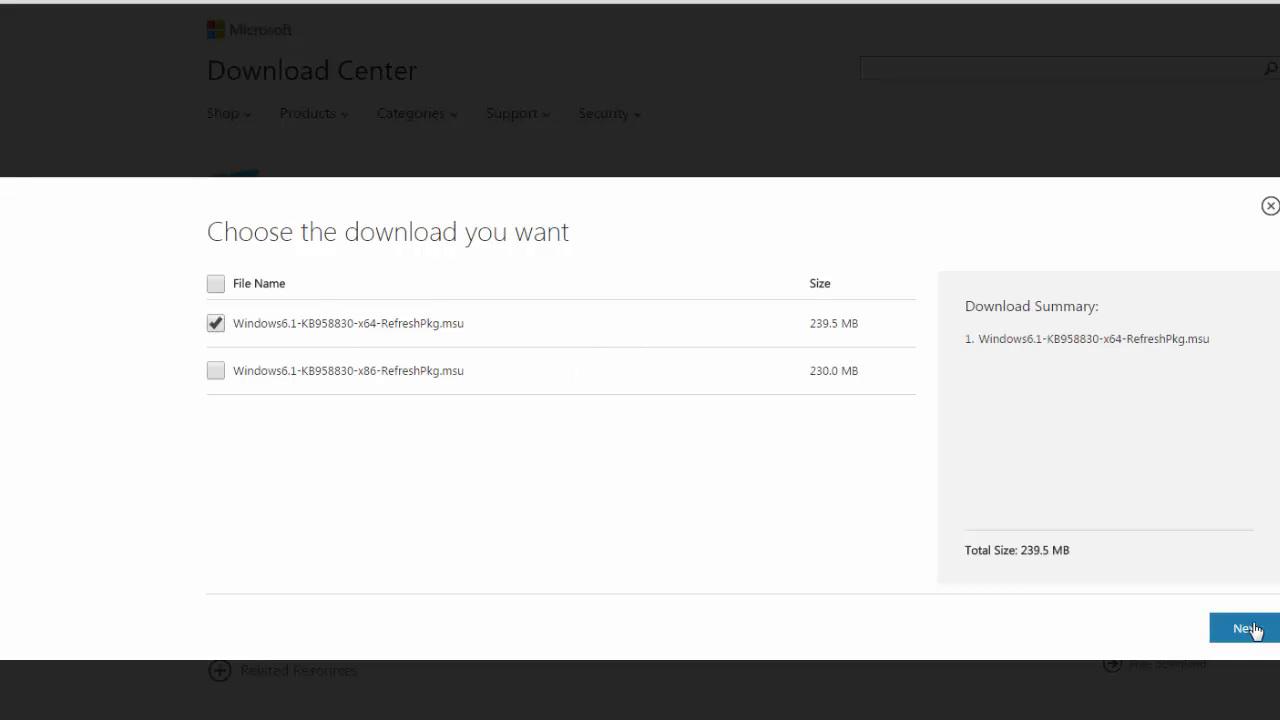
click(1248, 628)
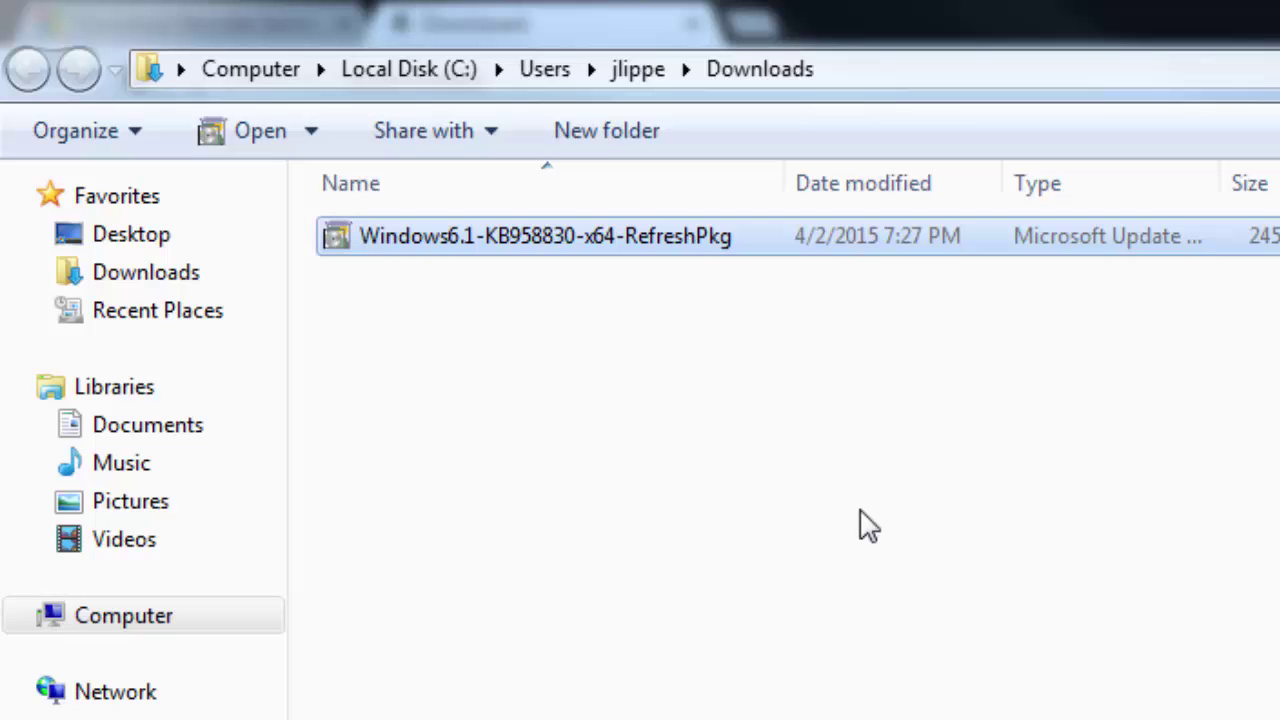
Step: Install the downloaded Windows6.1-KB958830-x64-RefreshPkg update and accept its license terms
double_click(672, 245)
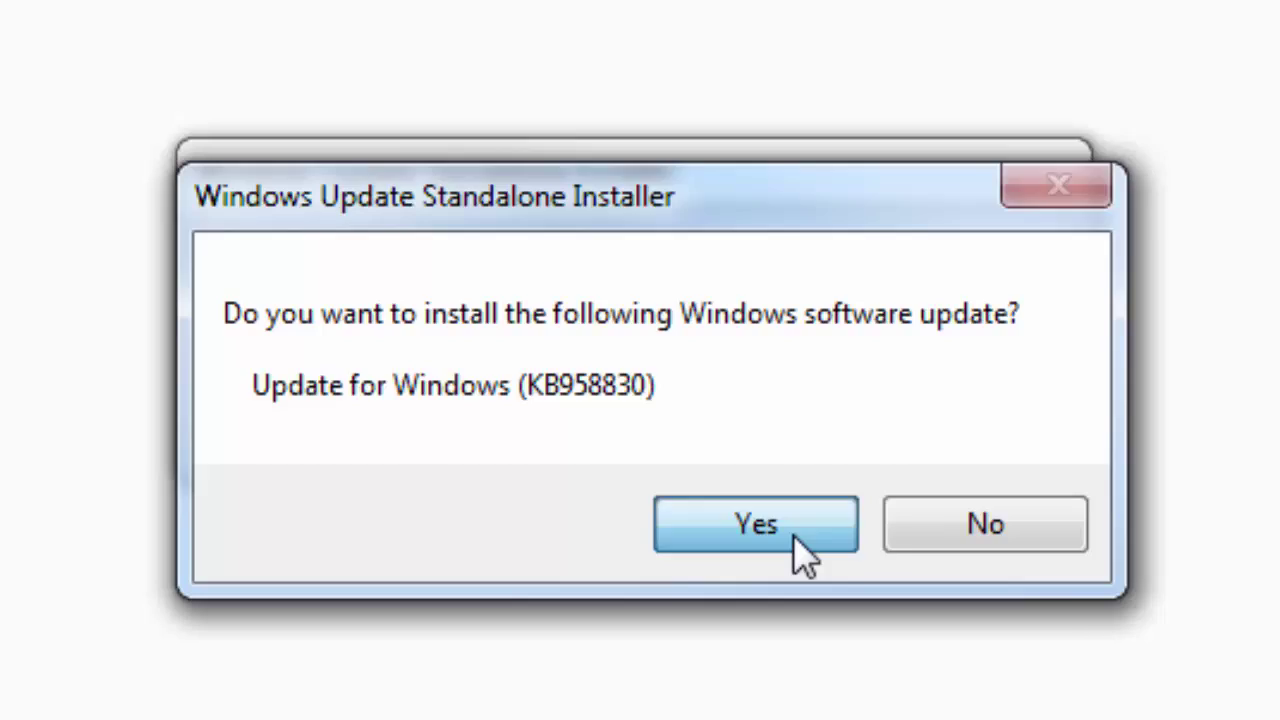
click(793, 535)
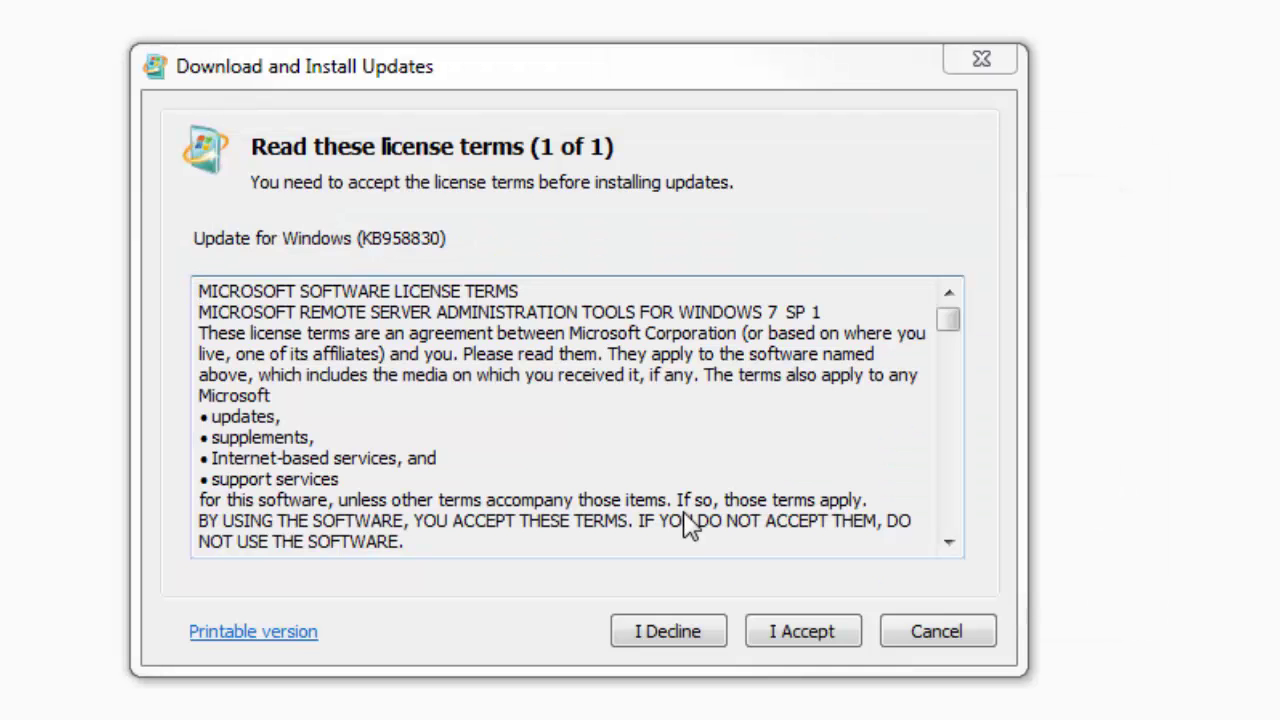
click(778, 632)
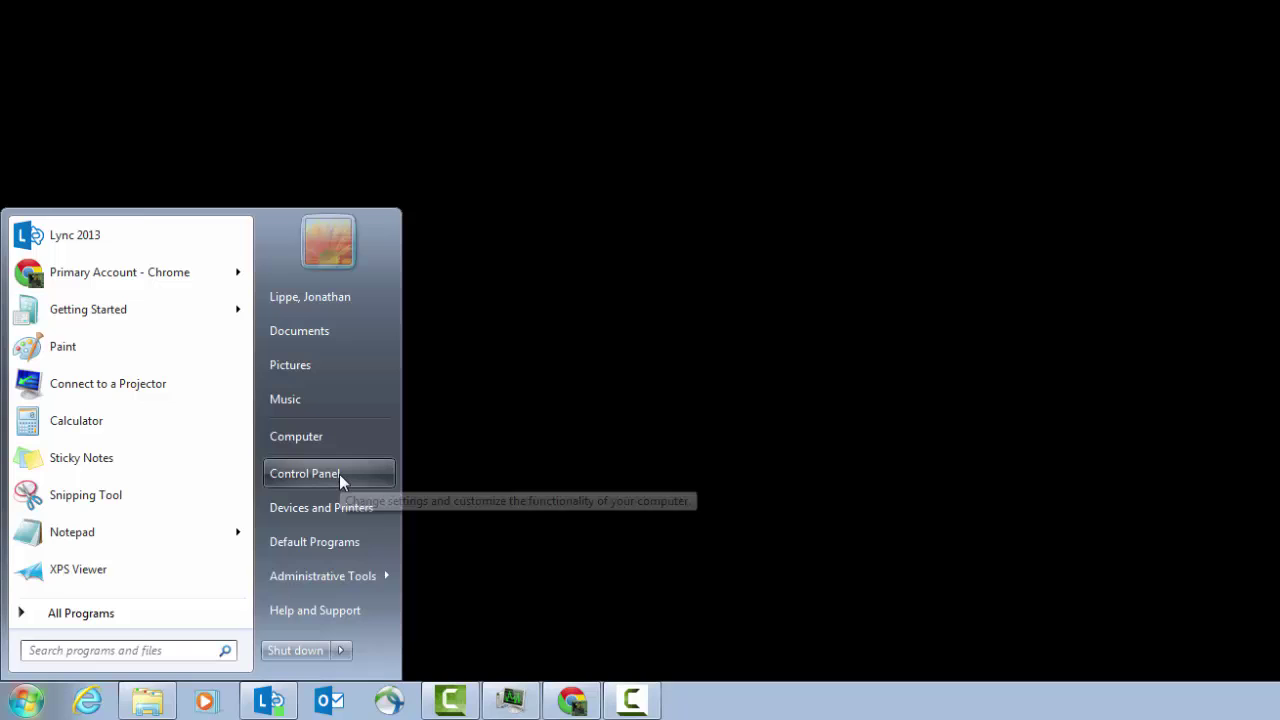
Step: Open the Windows Features list from Programs and Features in Control Panel
click(339, 474)
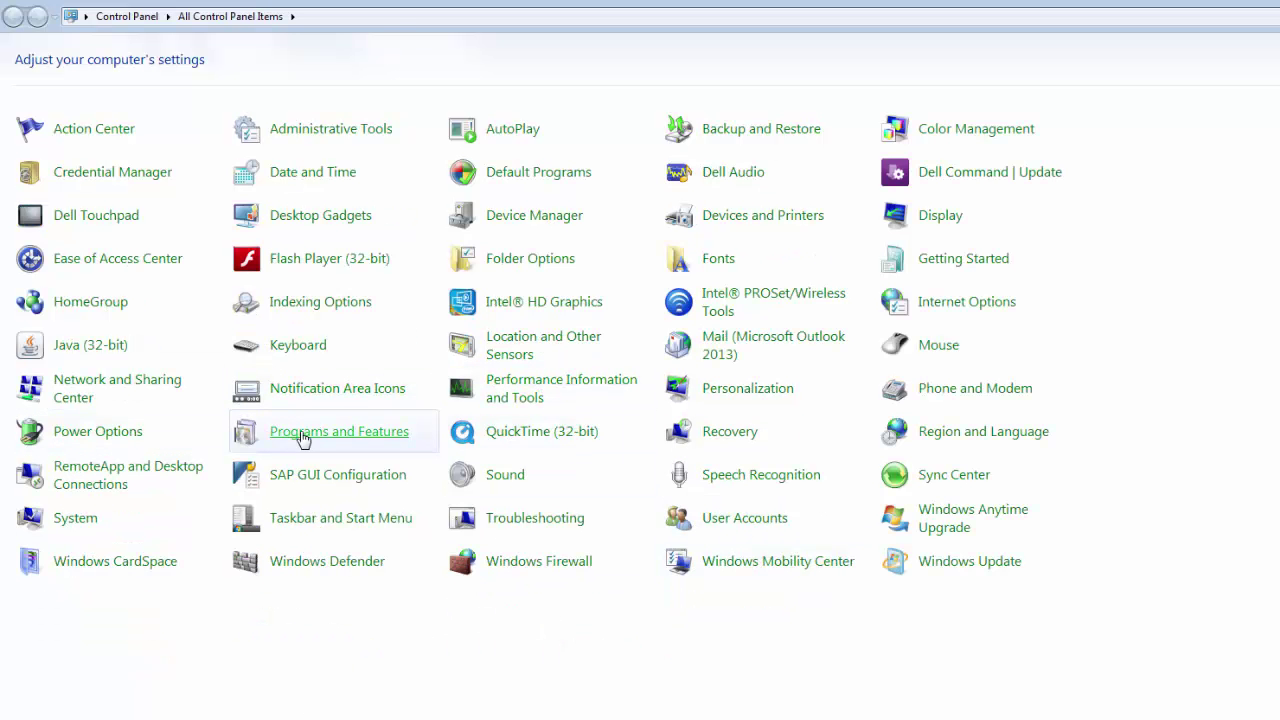
click(302, 438)
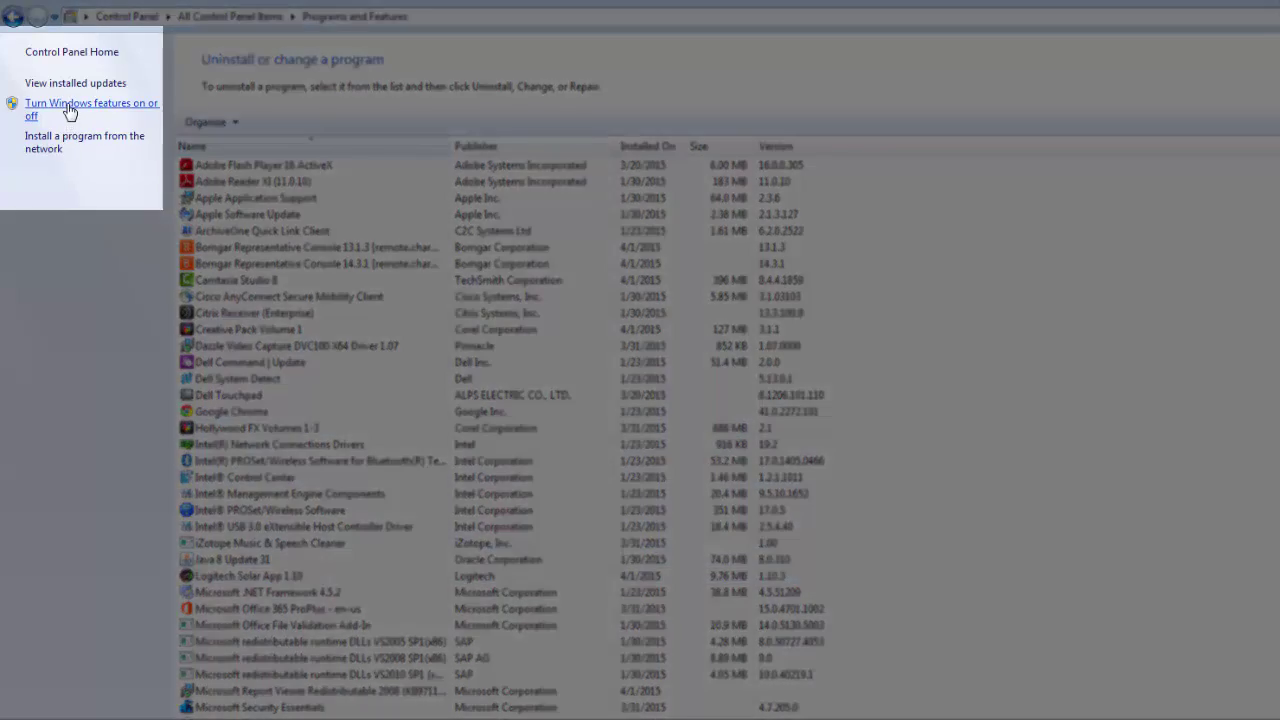
click(70, 110)
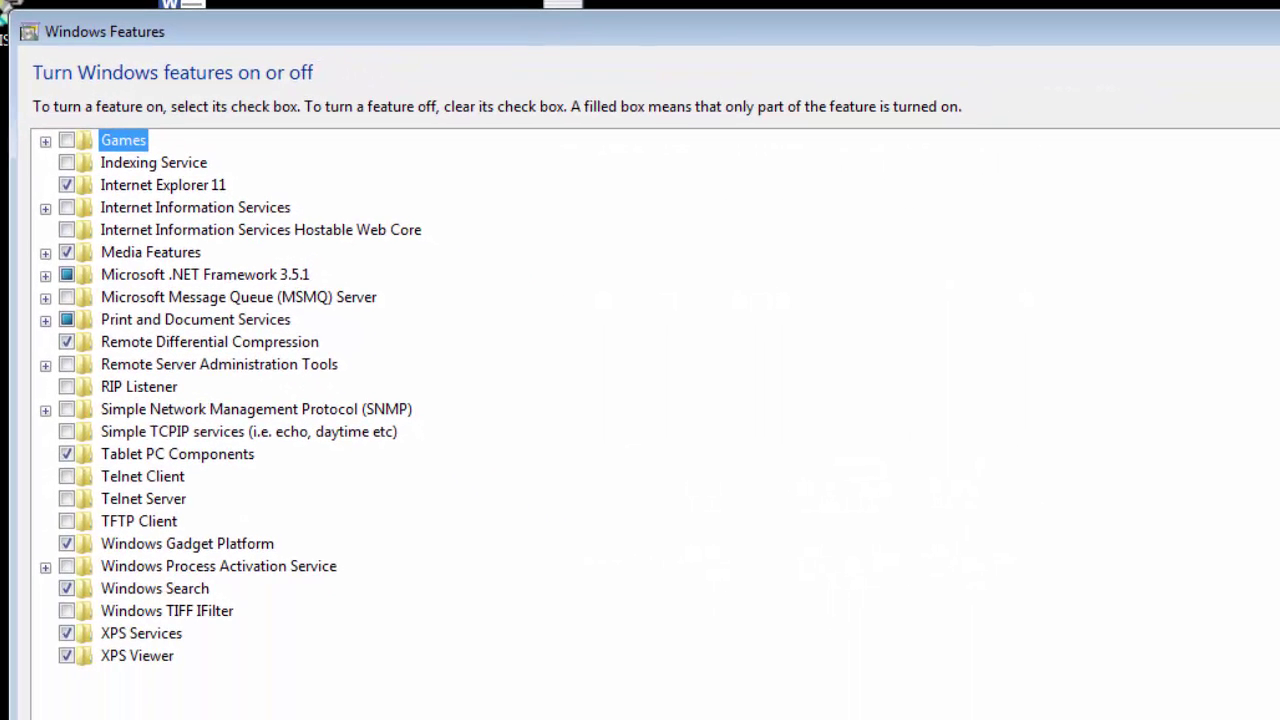
Step: Turn on the Active Directory Module for Windows PowerShell, Active Directory Administrative Center, and AD DS Snap-ins and Command-line Tools under Role Administration Tools
click(44, 368)
click(45, 366)
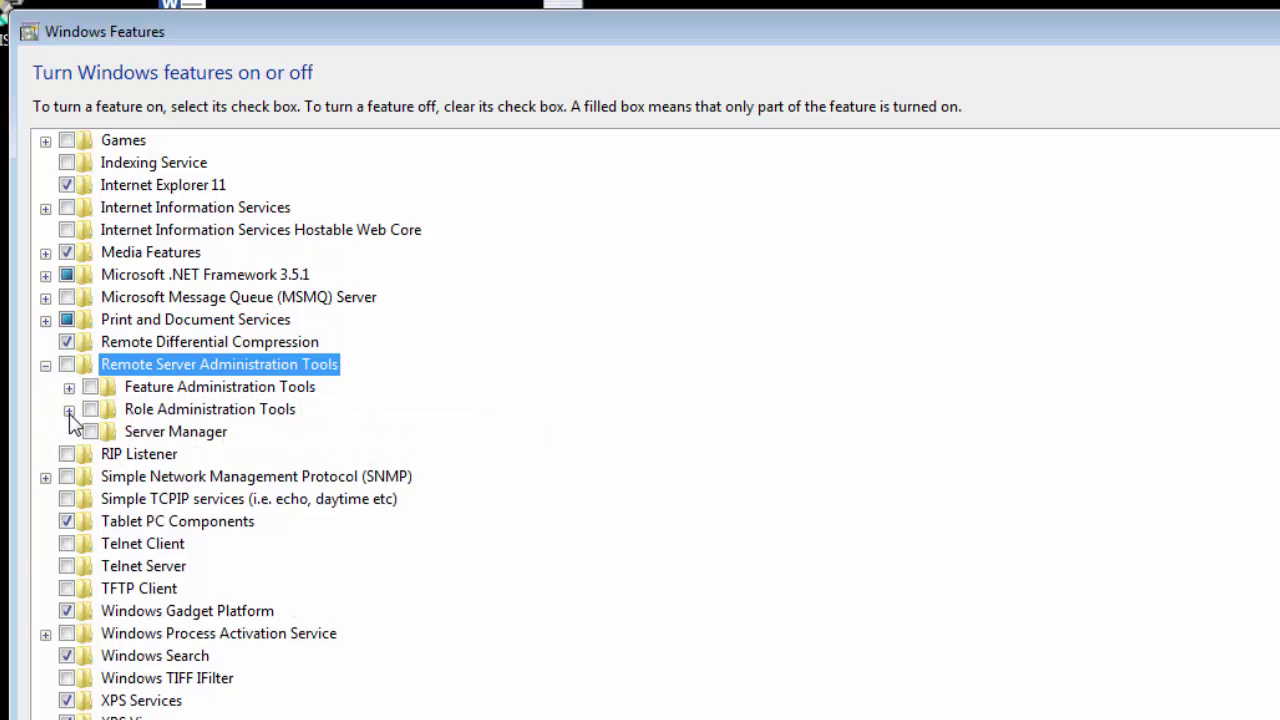
click(68, 411)
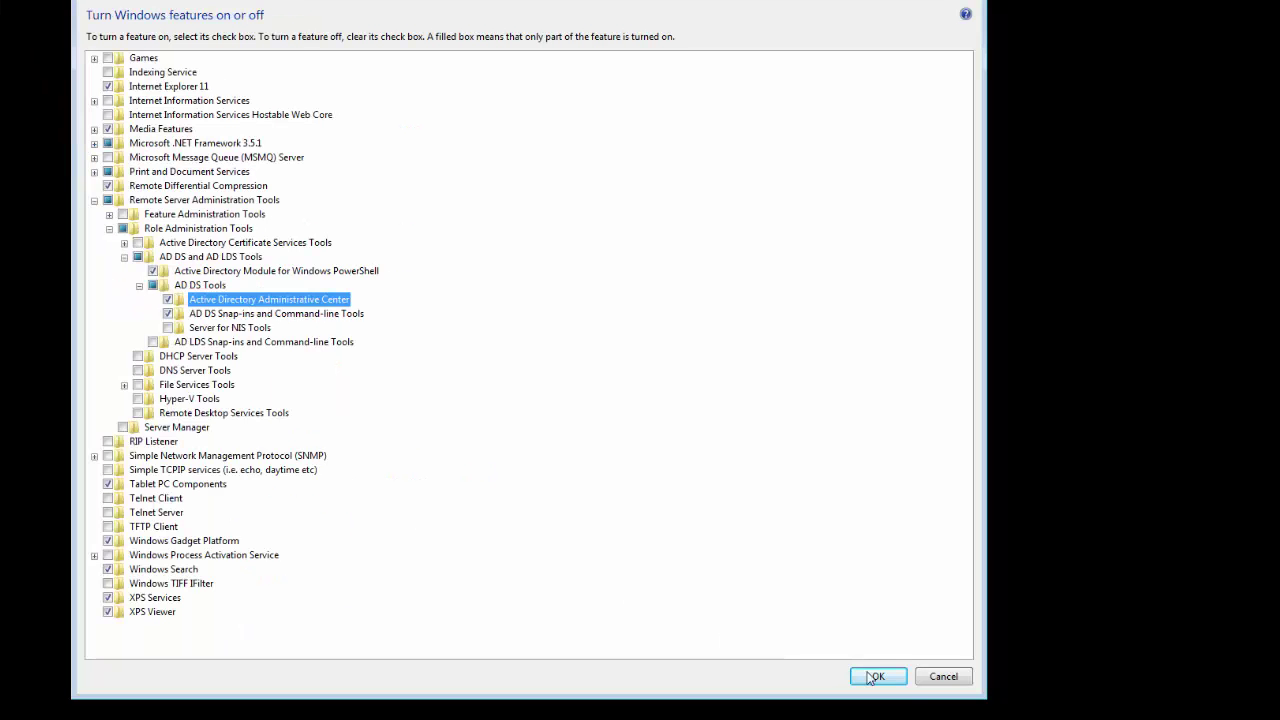
click(878, 676)
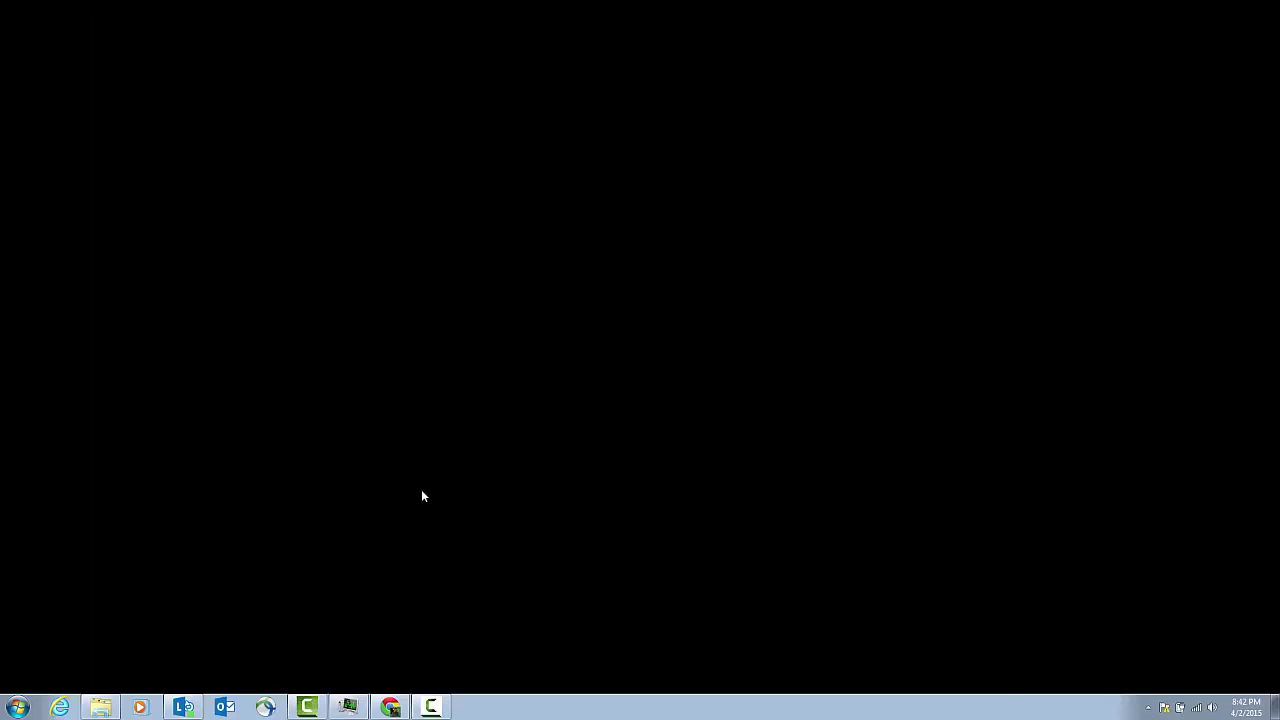
Step: Move the ESMVISTA installer package to the root of Local Disk (C:), granting administrator permission
click(17, 707)
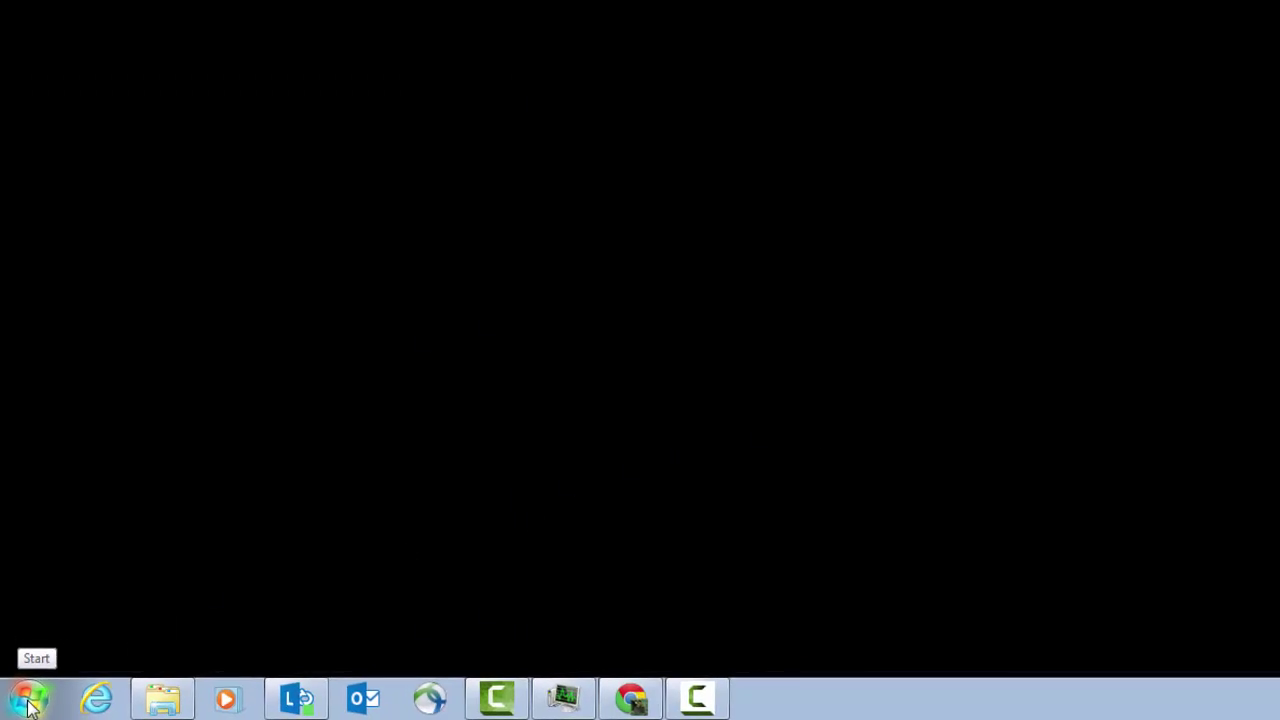
click(338, 408)
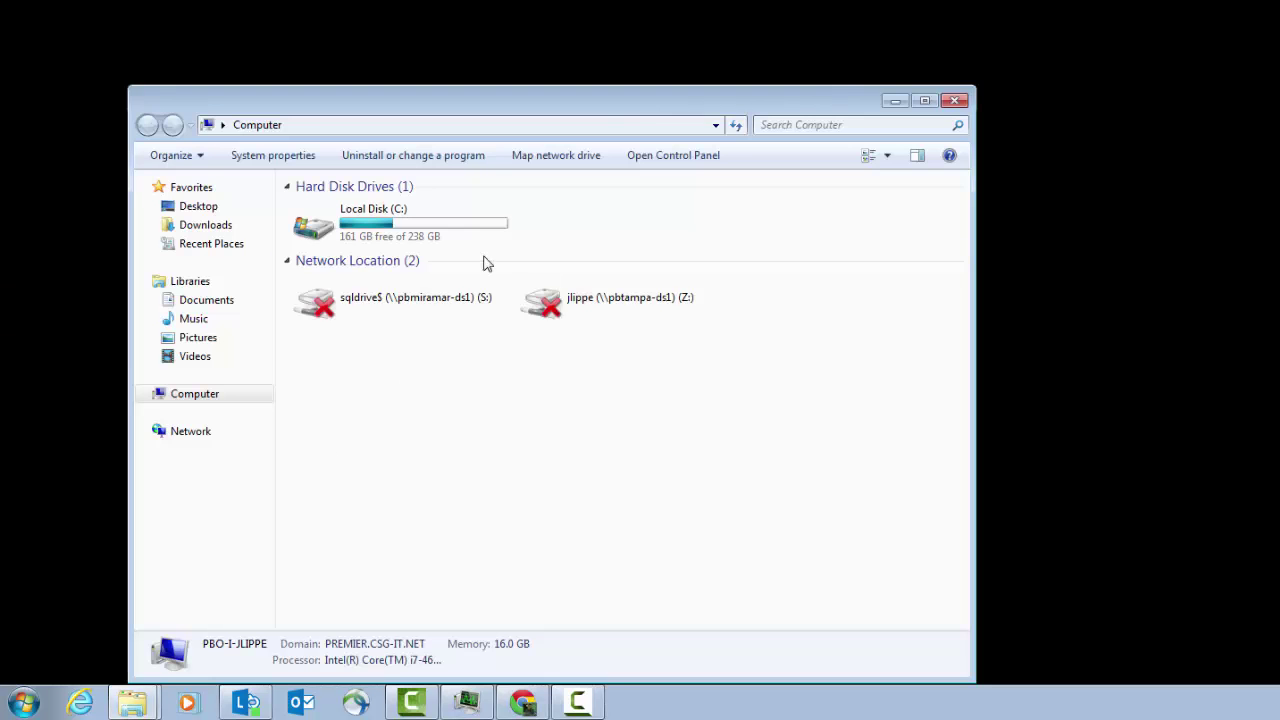
double_click(355, 220)
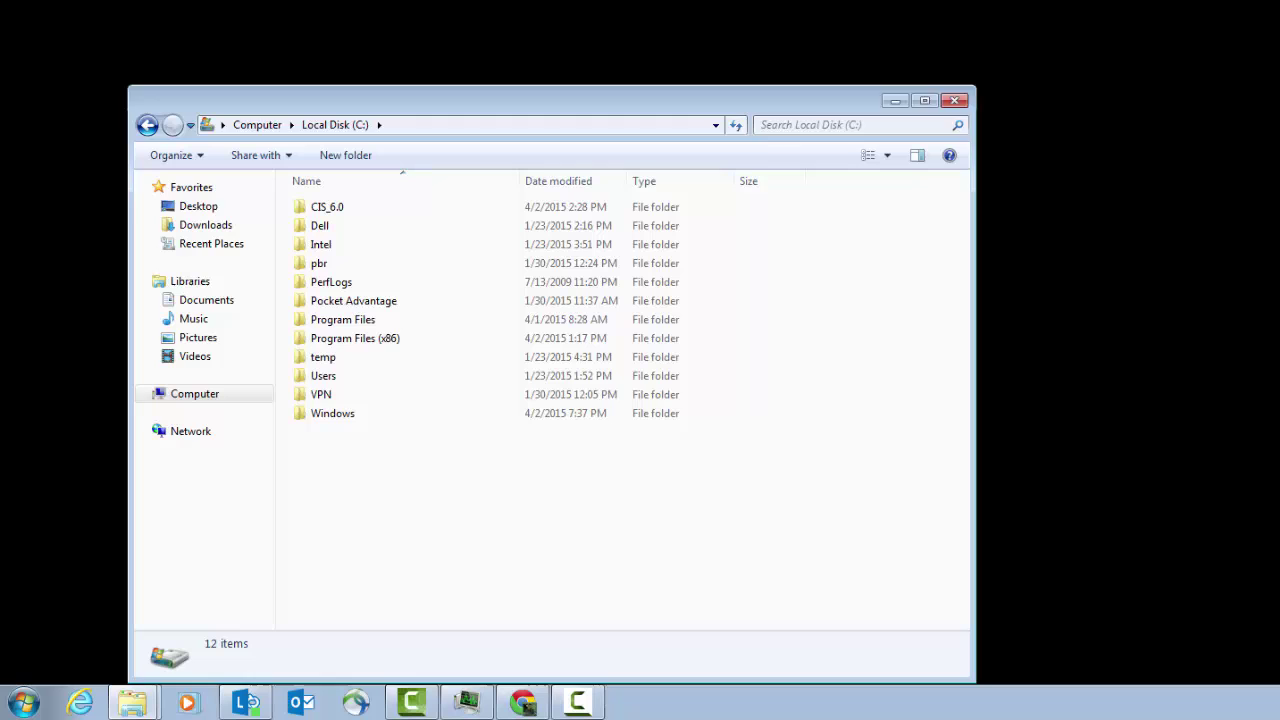
drag(662, 456, 457, 534)
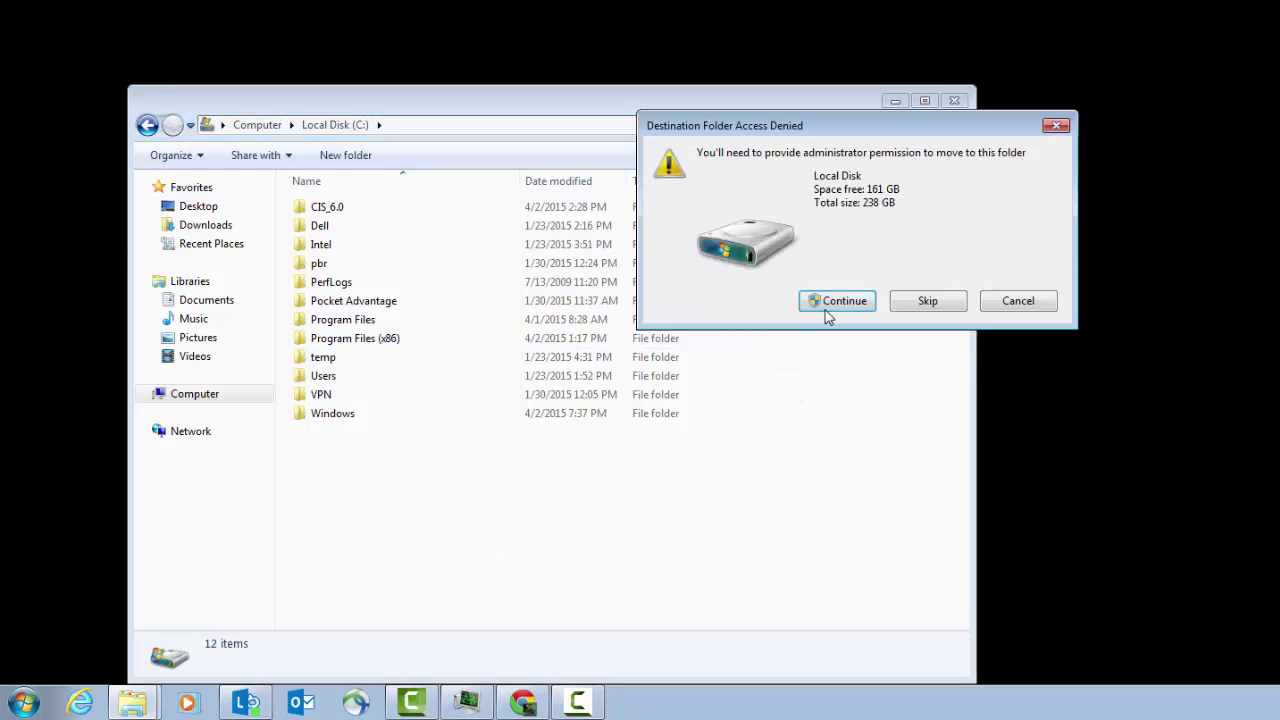
click(826, 310)
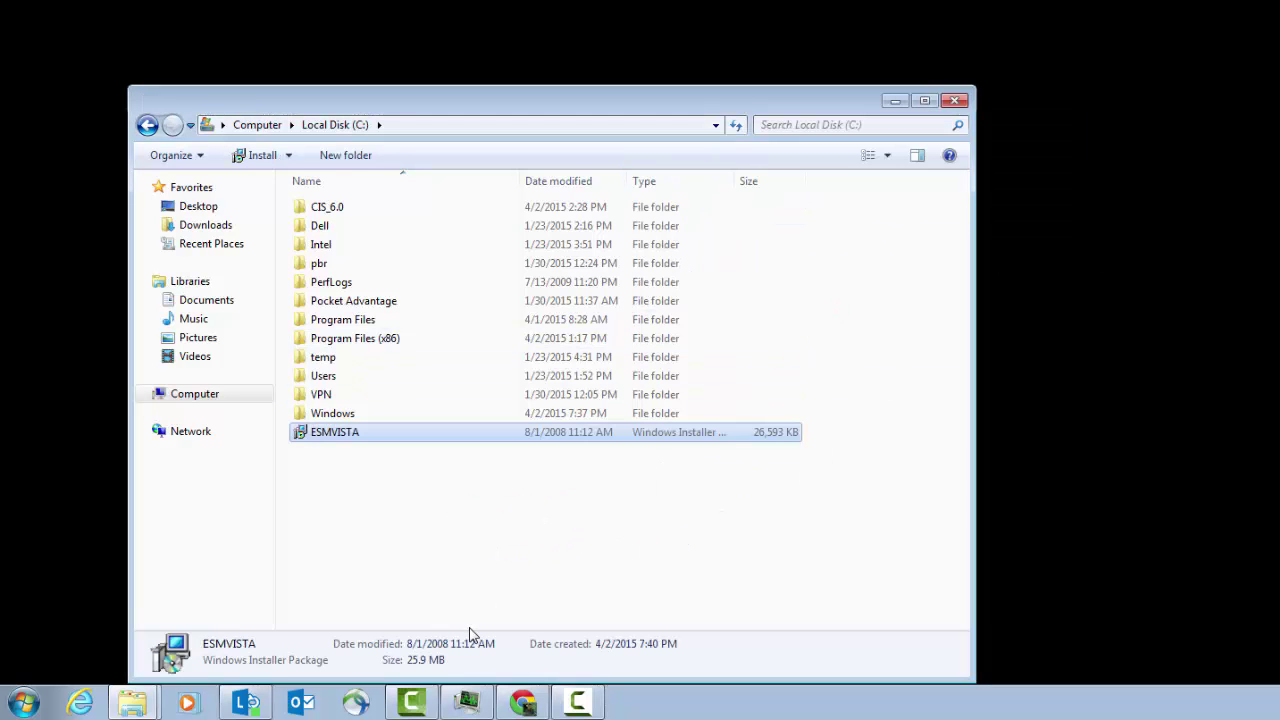
Step: Find cmd and open a command prompt as administrator
click(22, 702)
click(64, 659)
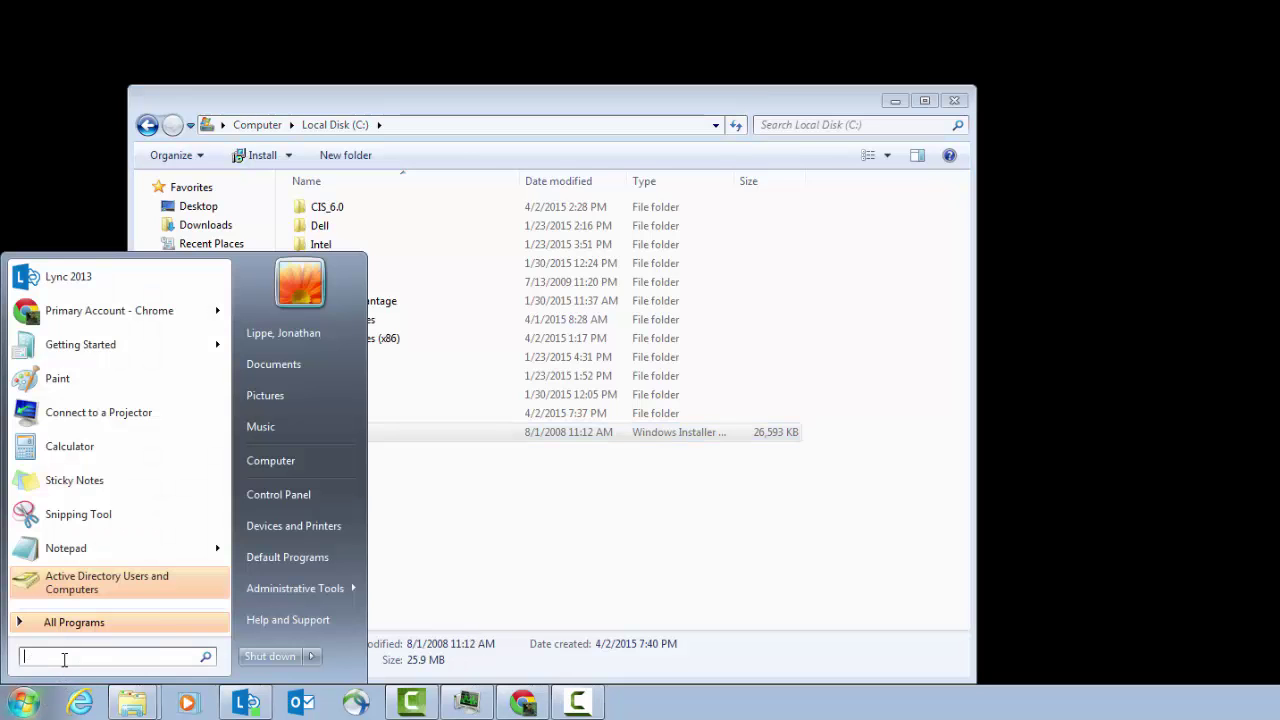
text(cmd)
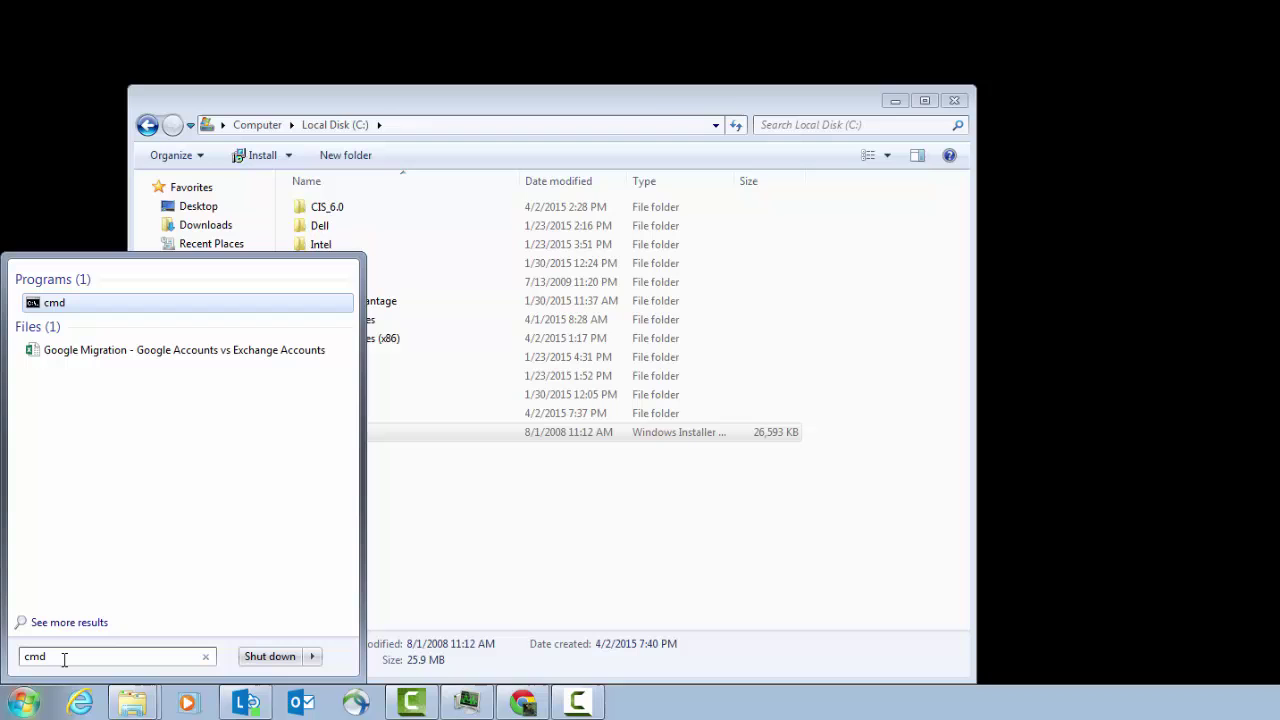
right_click(80, 304)
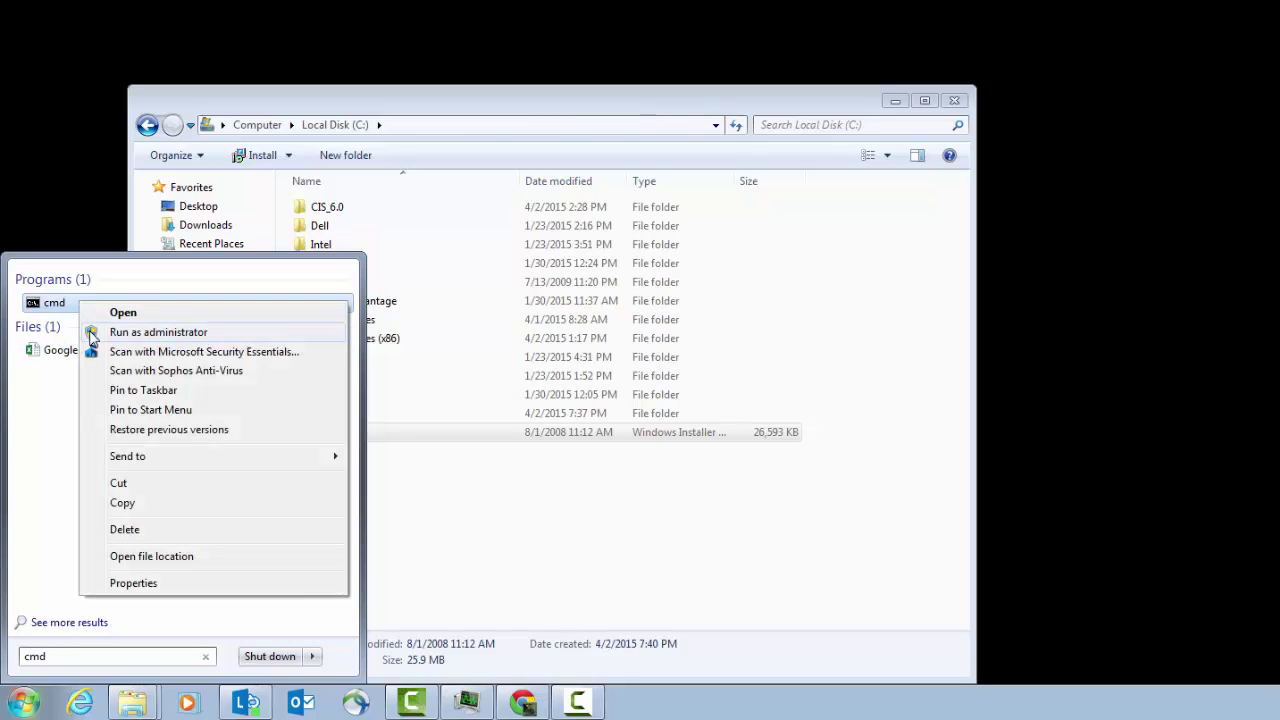
click(140, 332)
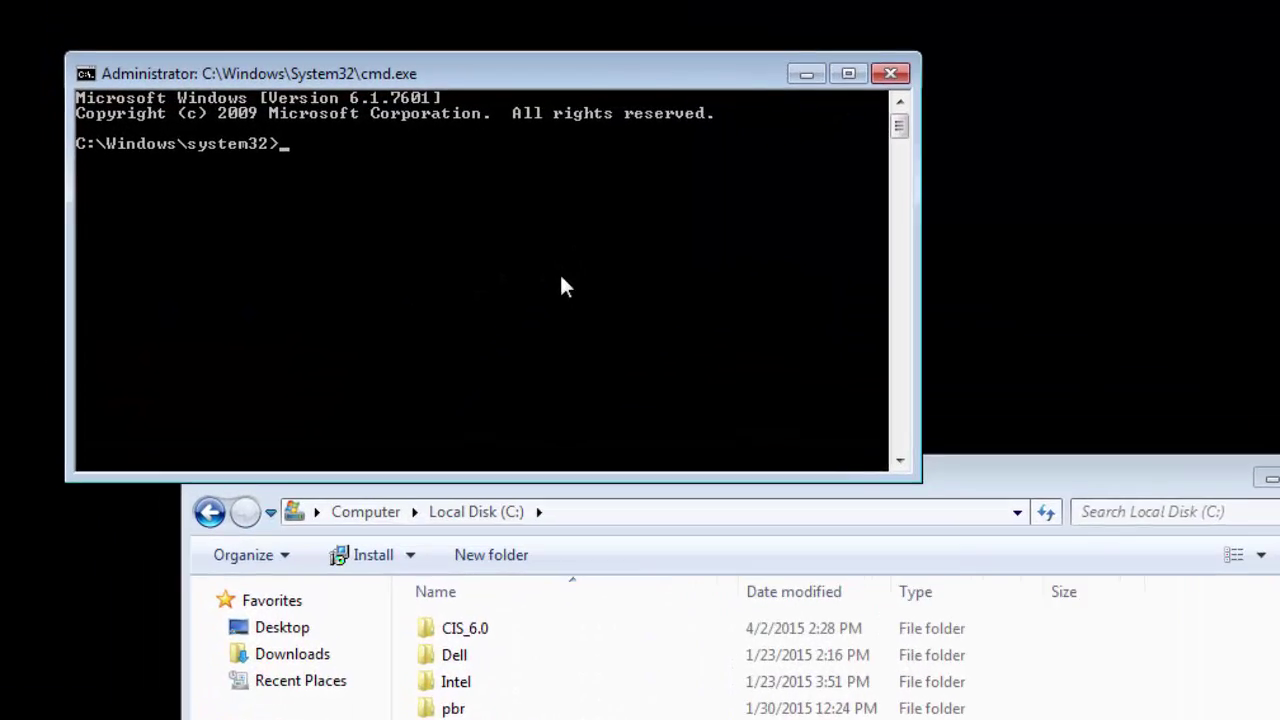
Step: Change the command prompt's directory to C:\ by running cd .. twice
text(cd)
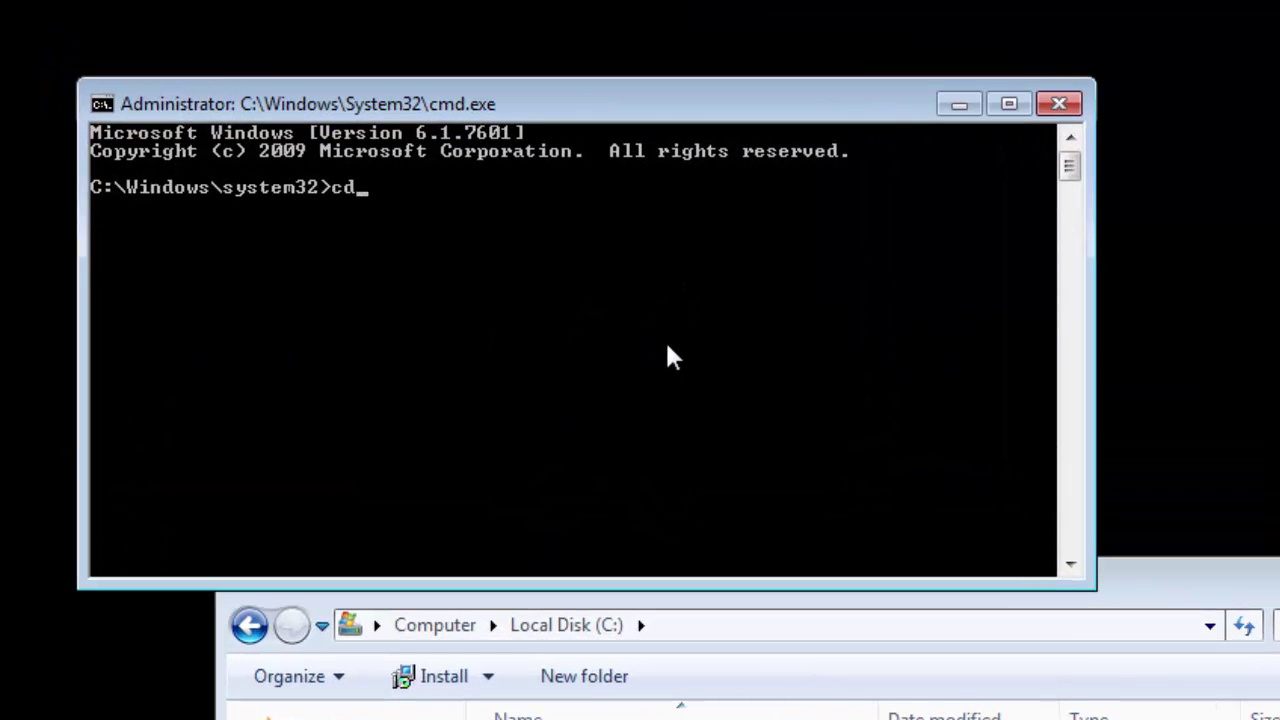
text( ..)
key(Return)
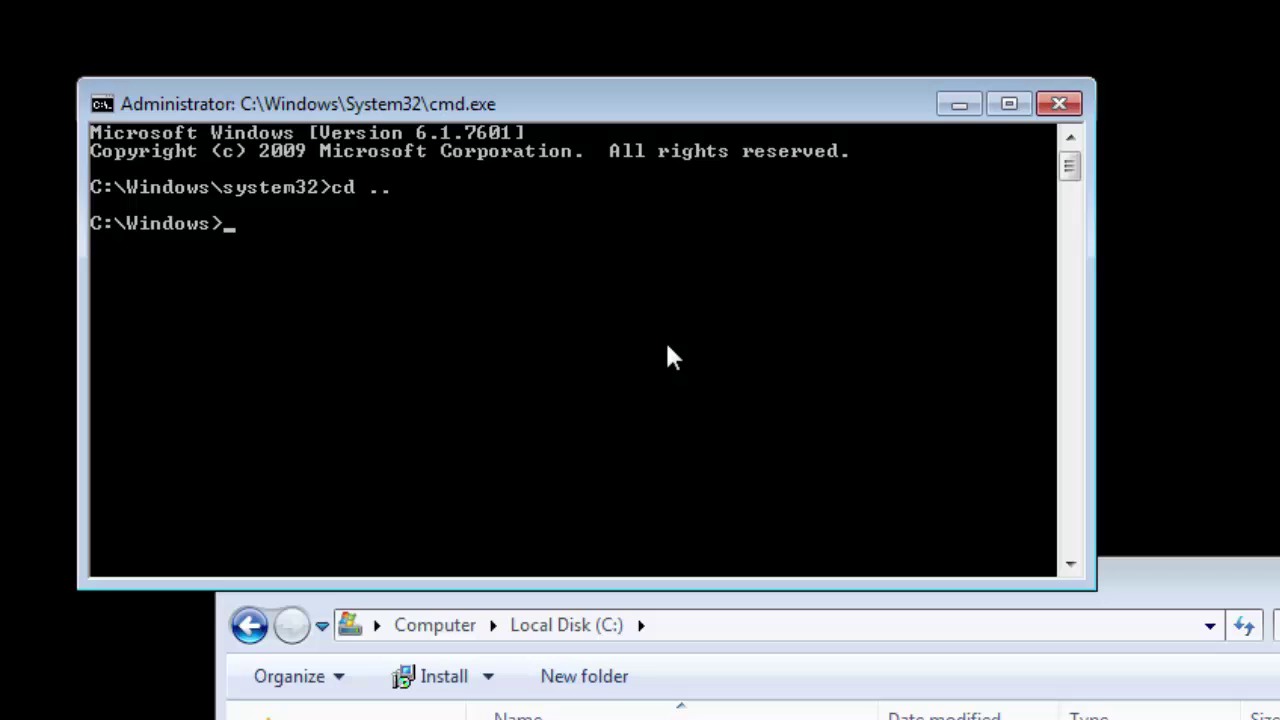
text(cd ..)
key(Return)
Step: Run esmvista.msi /q from the C:\ prompt and dismiss the Outlook and Visual C++ Runtime messages
text(esmvis)
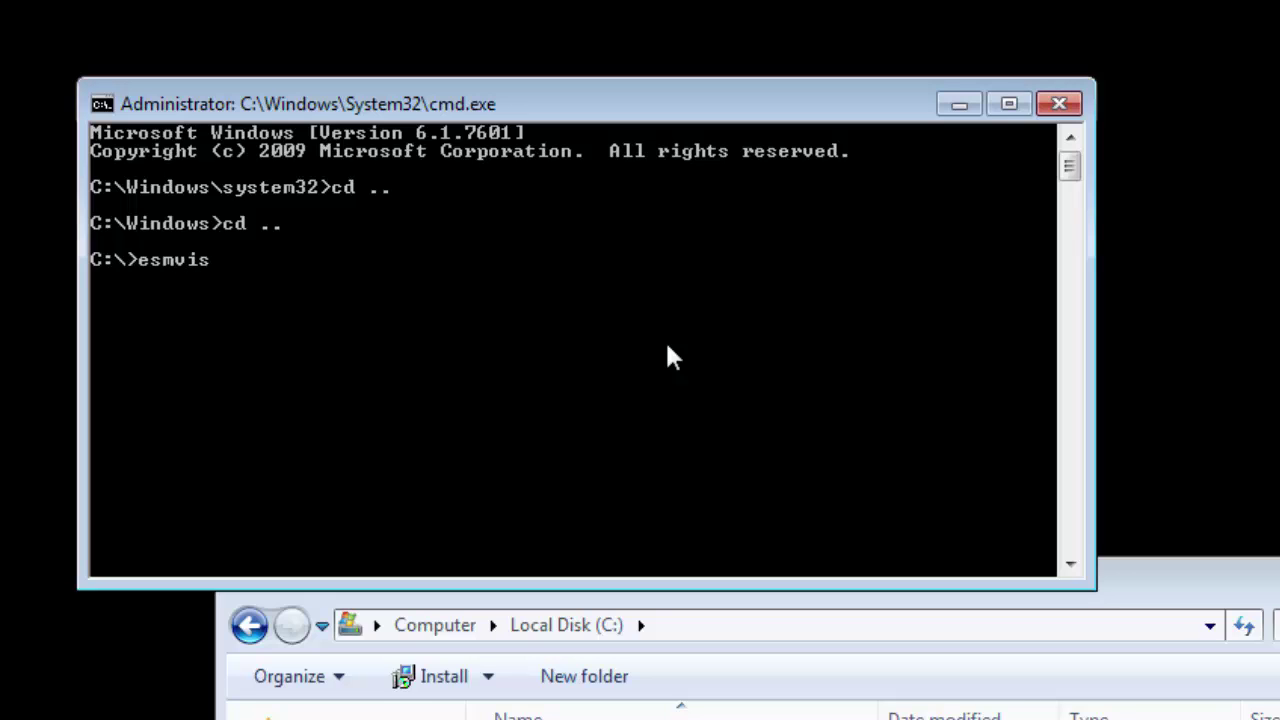
text(ta.msi /q)
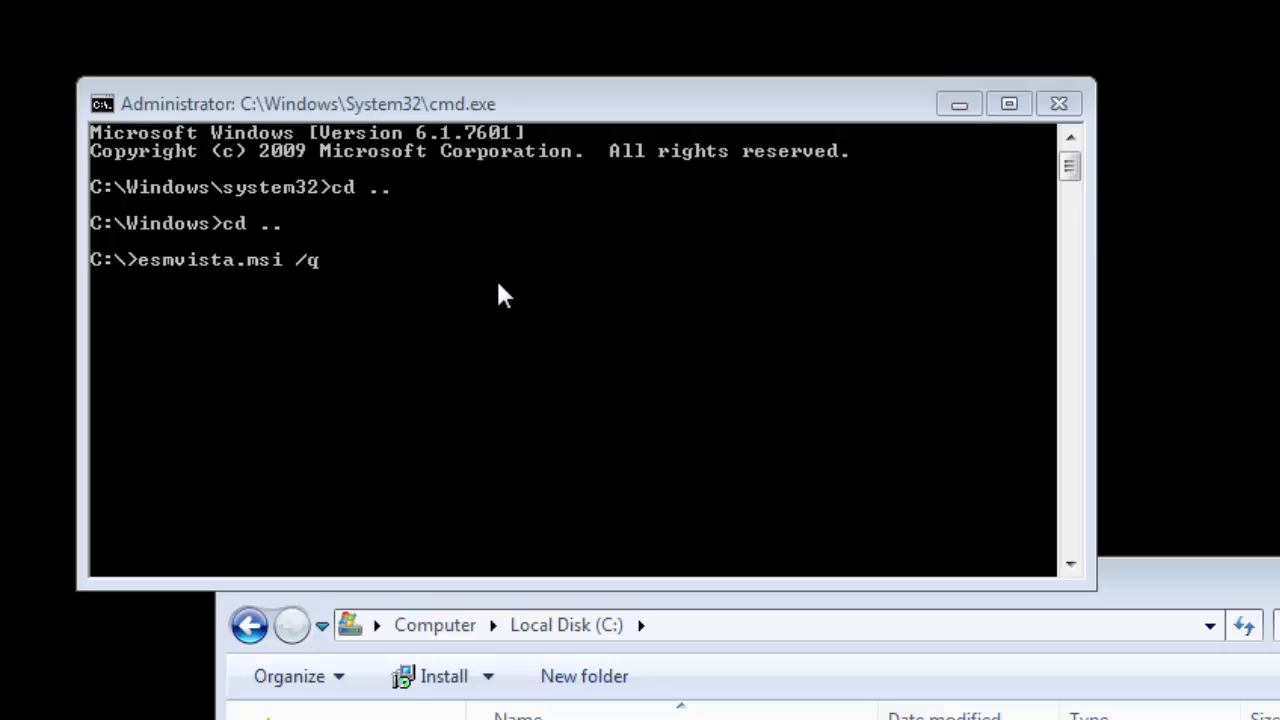
key(Return)
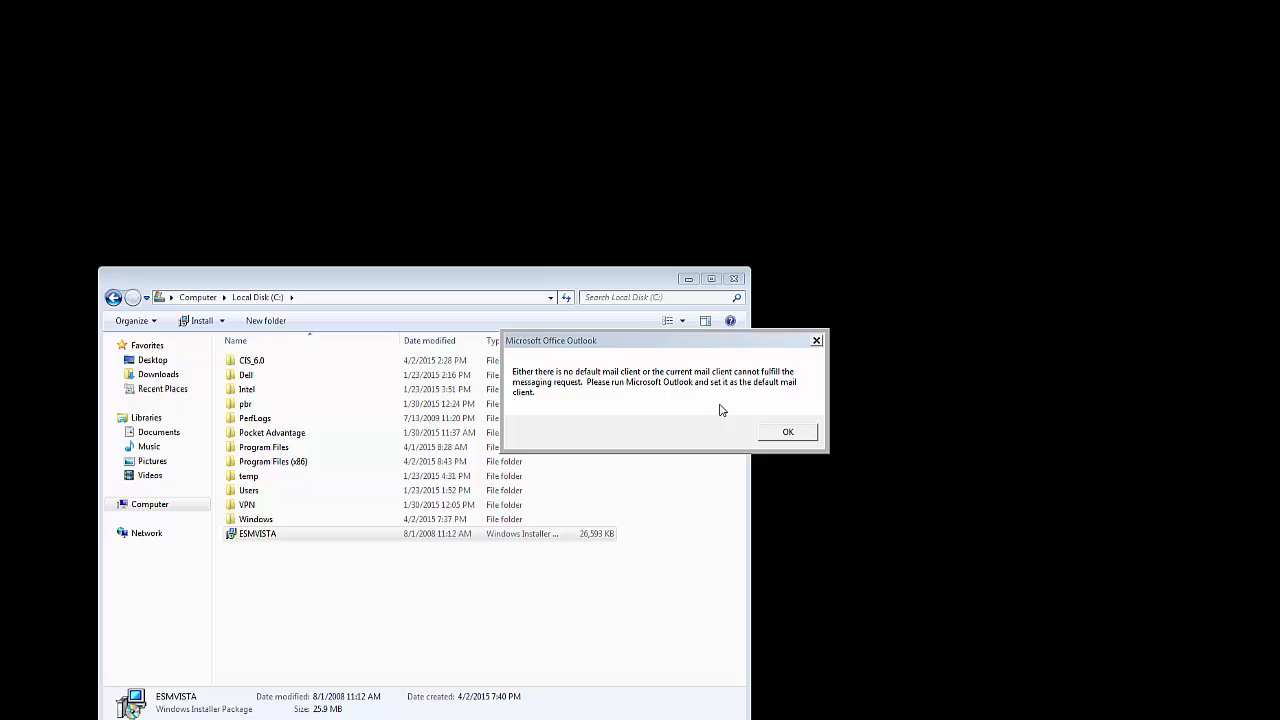
click(787, 432)
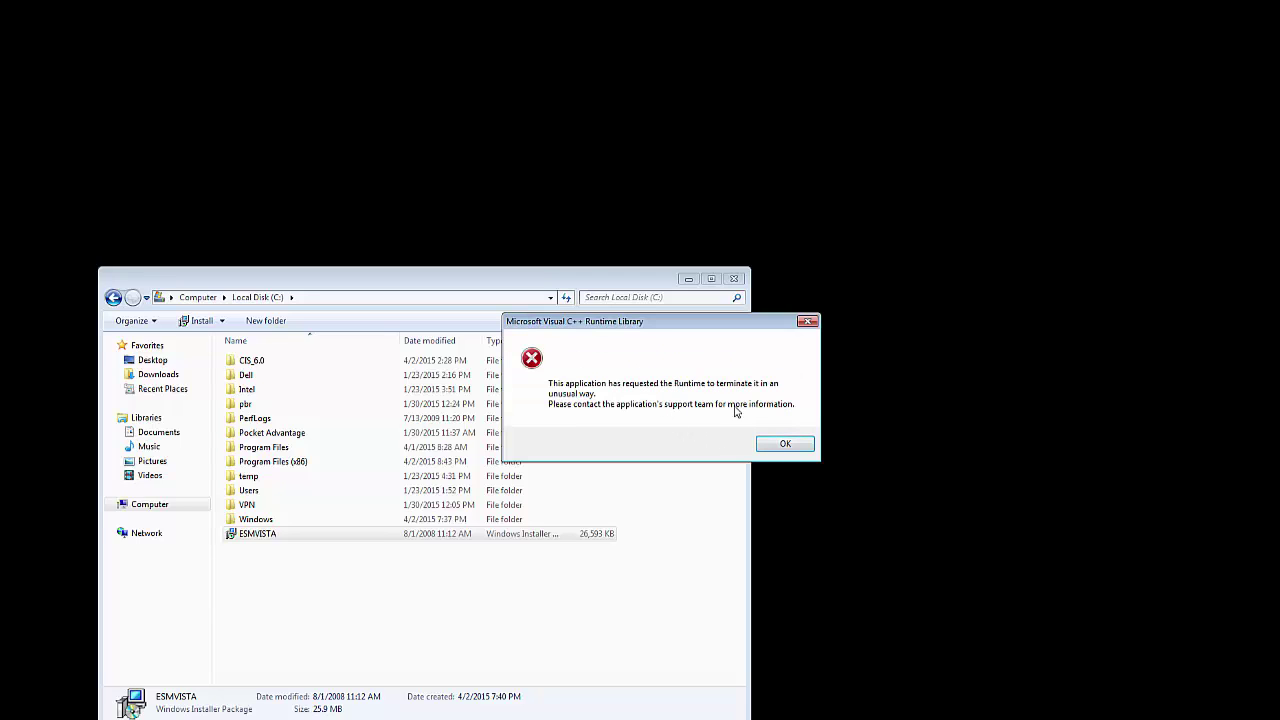
click(802, 444)
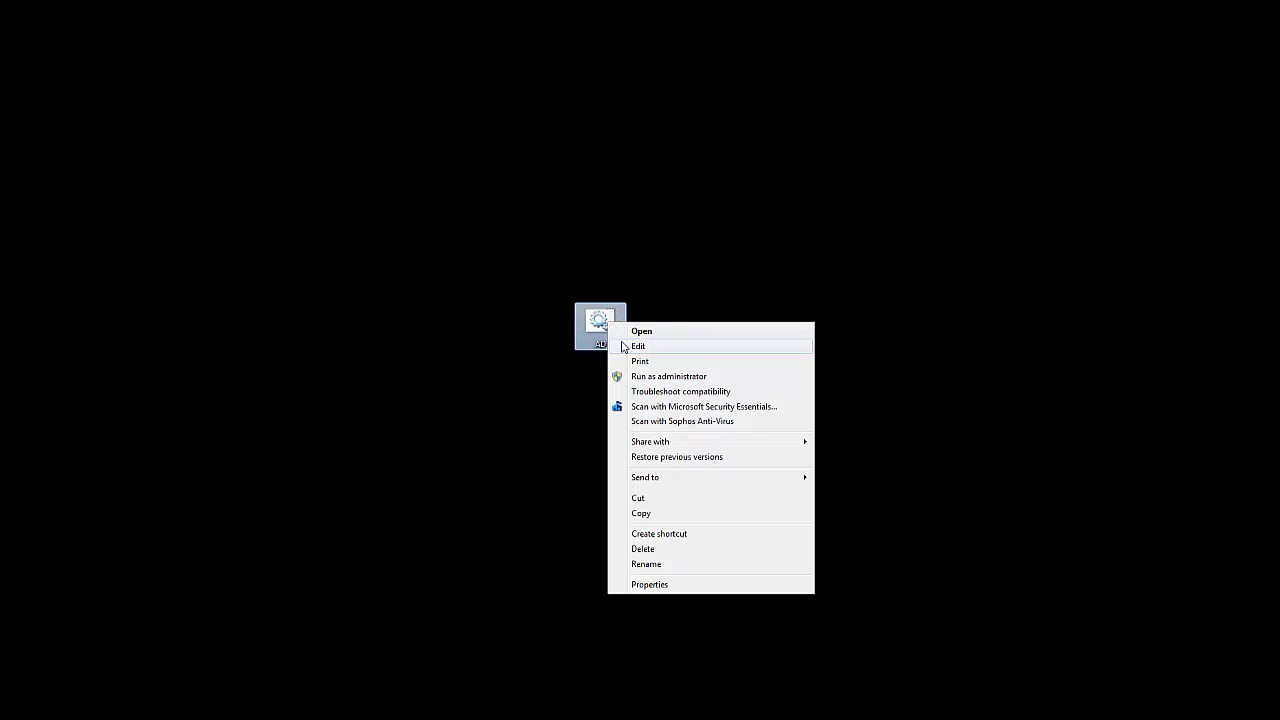
Step: Open the AD batch file on the desktop for editing, and run the batch file
click(622, 346)
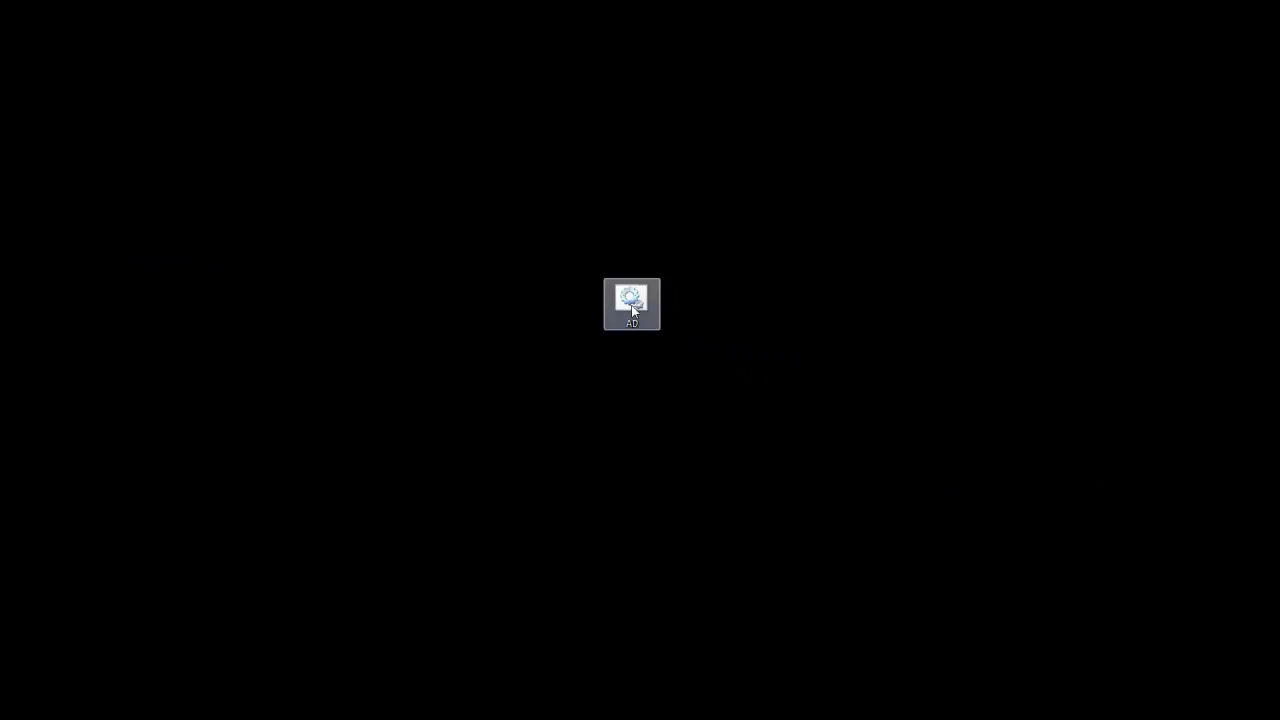
double_click(632, 310)
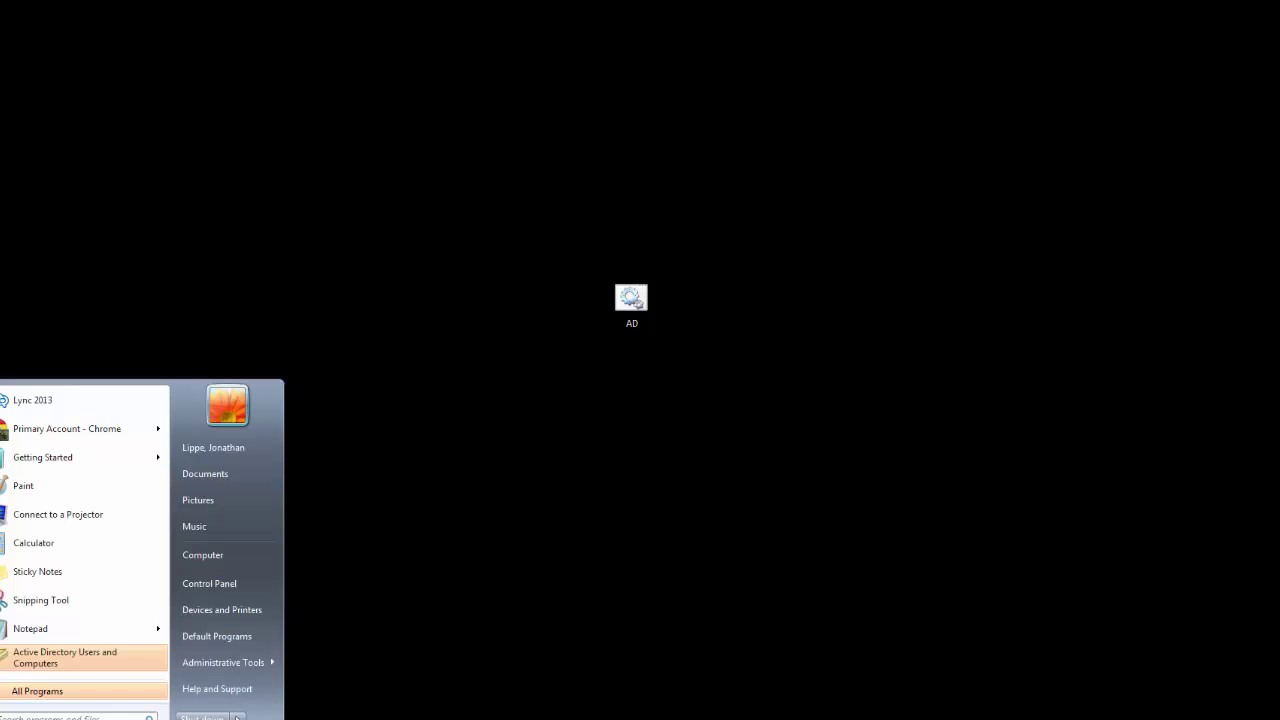
Step: Launch Active Directory Users and Computers, move its window toward the middle of the desktop, and open the domain in the tree
click(55, 659)
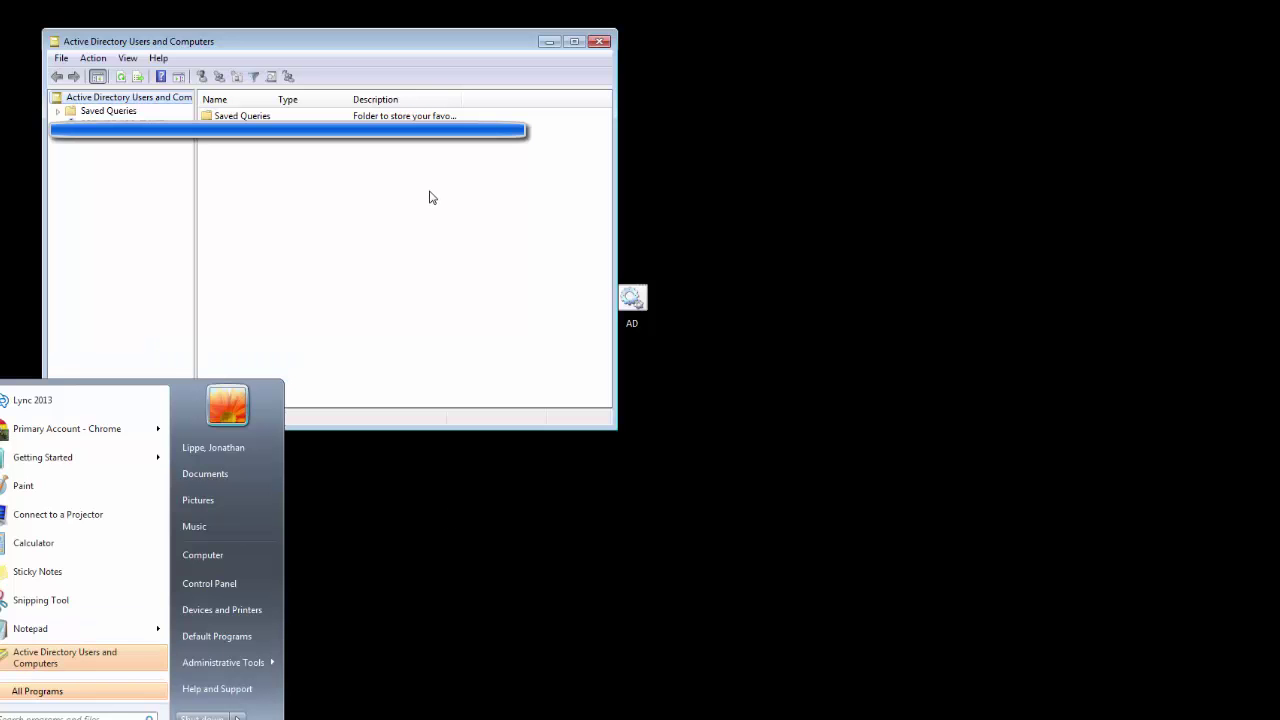
drag(325, 33, 635, 67)
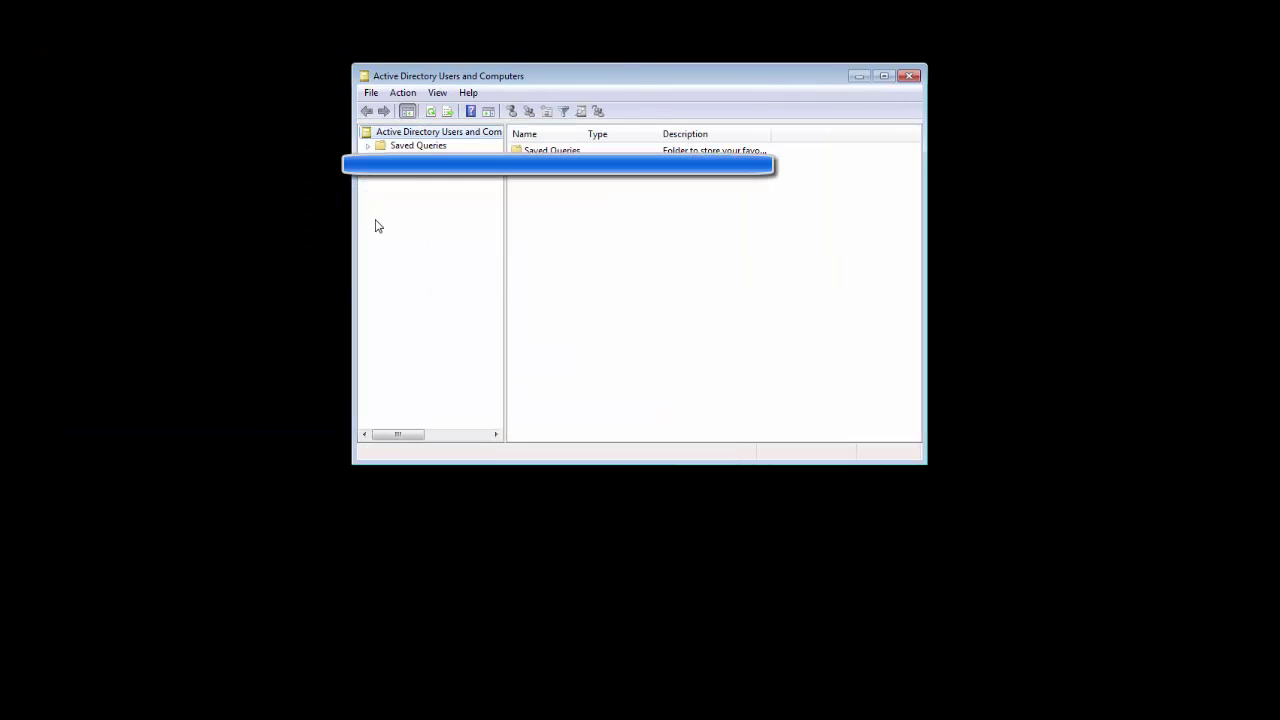
double_click(391, 172)
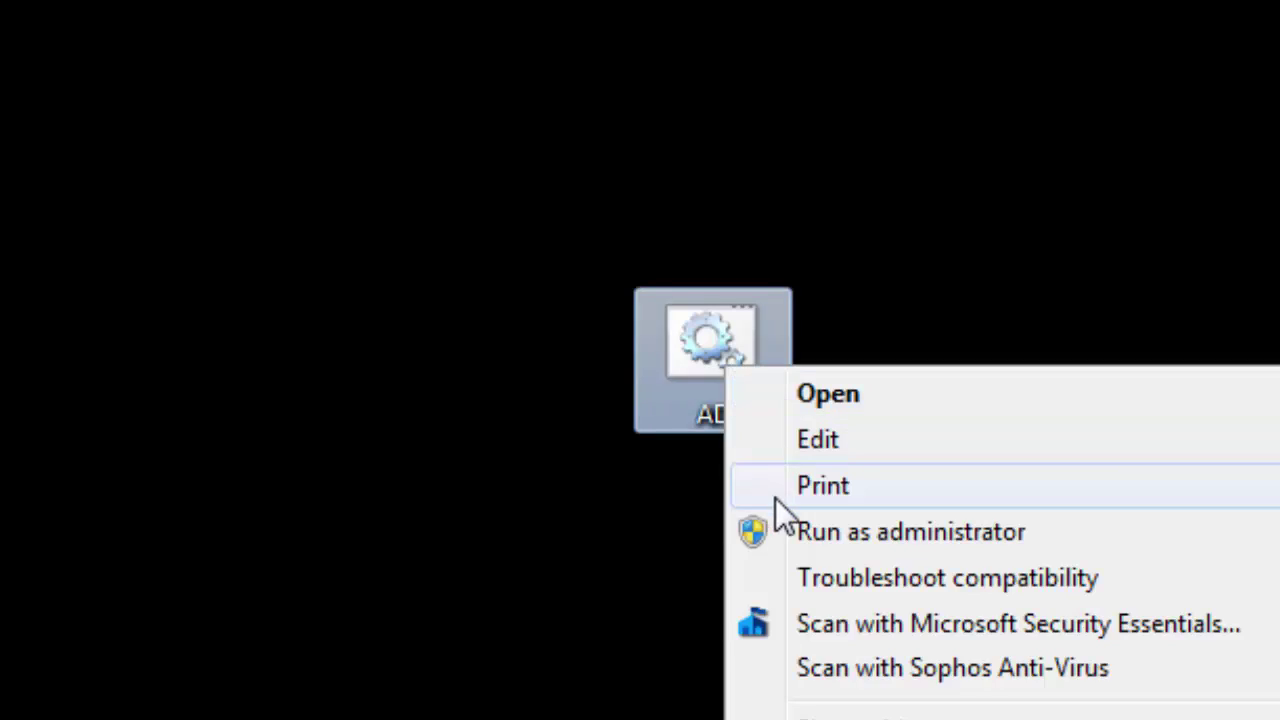
Step: Open the AD batch file in Notepad to examine its launch command
click(800, 436)
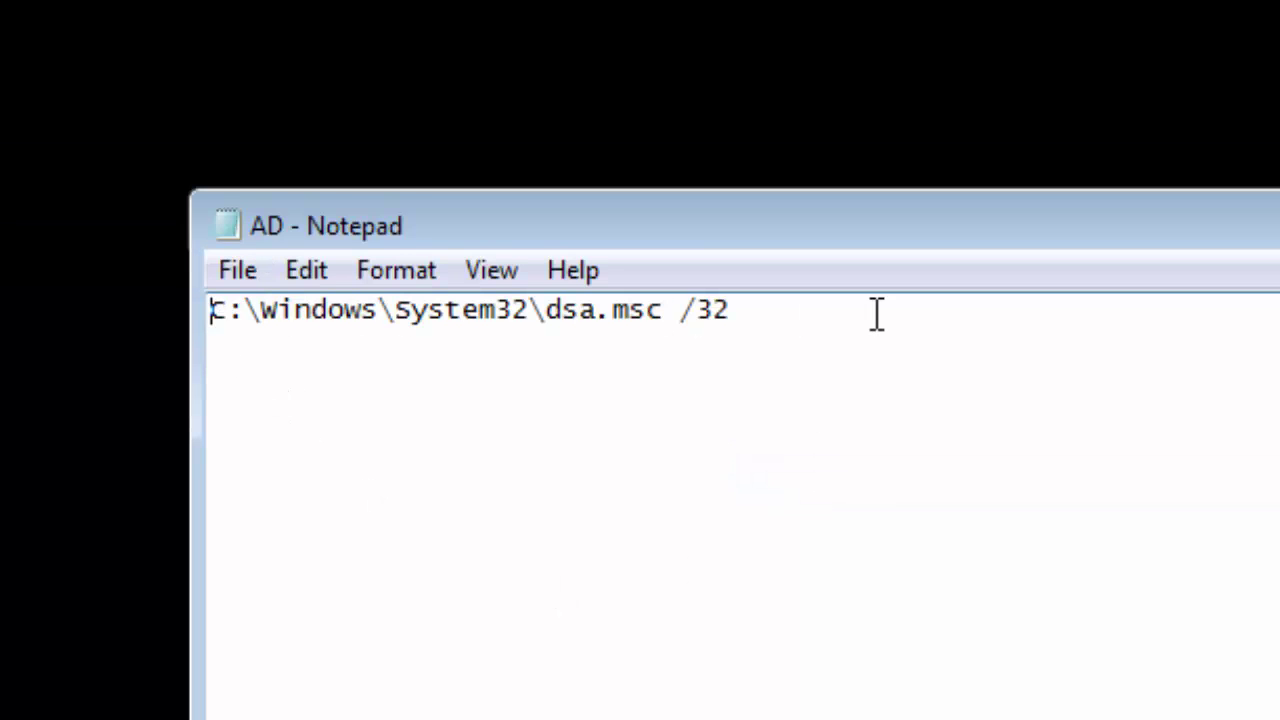